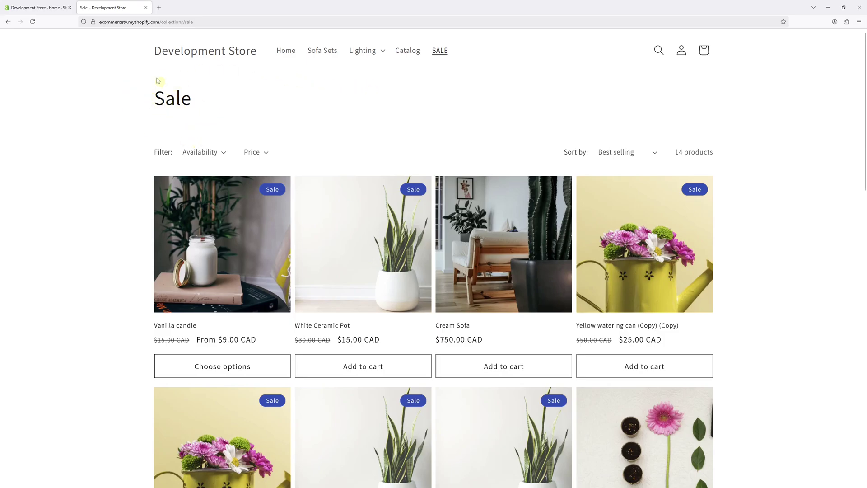
- Switch from the storefront Sale page to the Shopify admin Home dashboard tab
{"action": "left_click", "coordinate": [59, 4]}
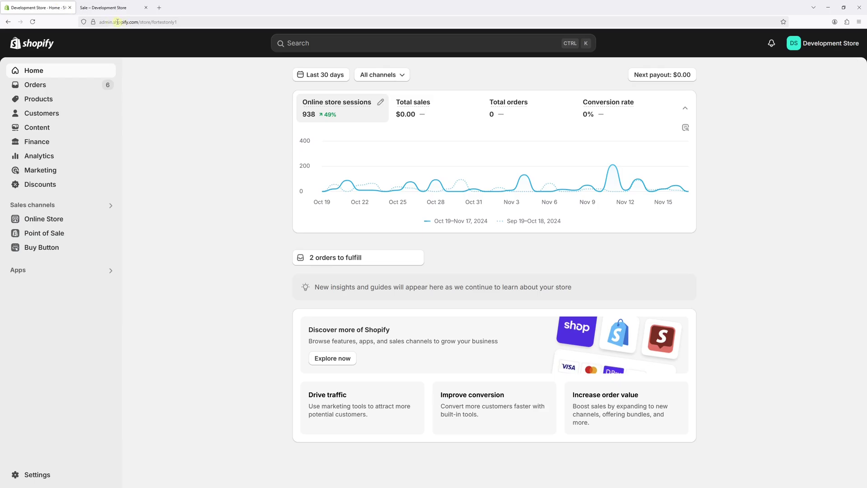
- Open Online Store themes and customize the live Dawn 15.2.0 theme
{"action": "left_click", "coordinate": [53, 219]}
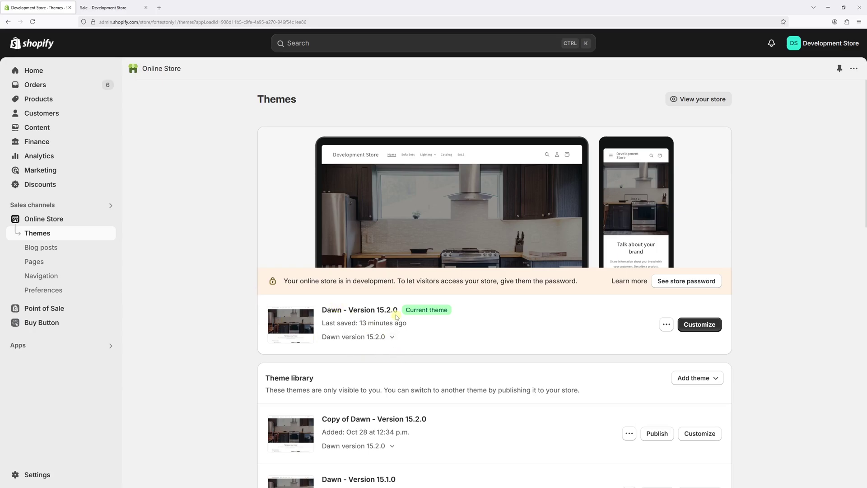
{"action": "left_click", "coordinate": [699, 325]}
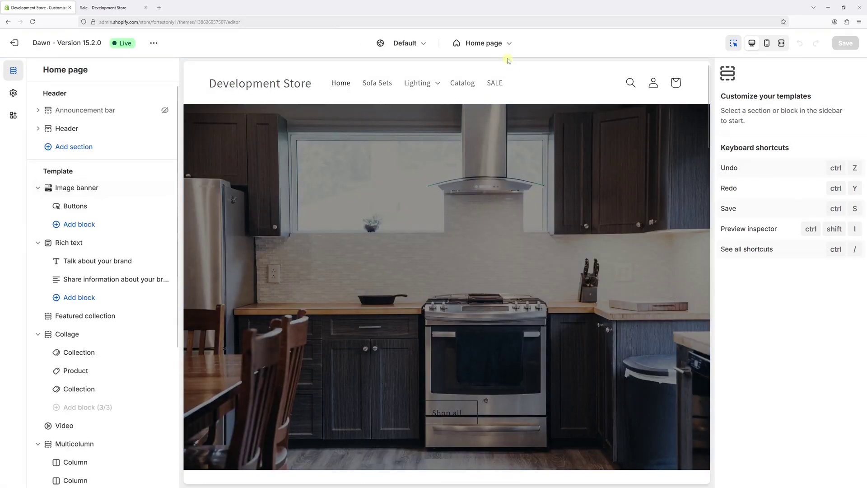
- Create a collection template named 'Sale collection template' based on Default collection
{"action": "left_click", "coordinate": [497, 48]}
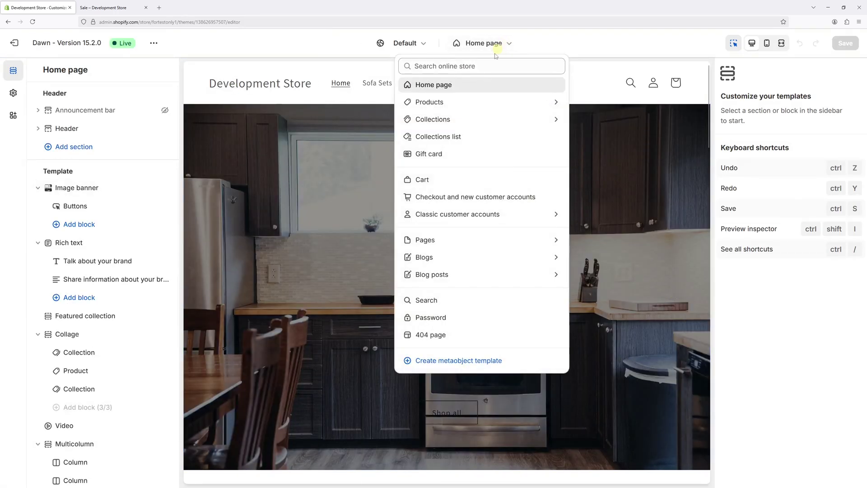
{"action": "left_click", "coordinate": [466, 112]}
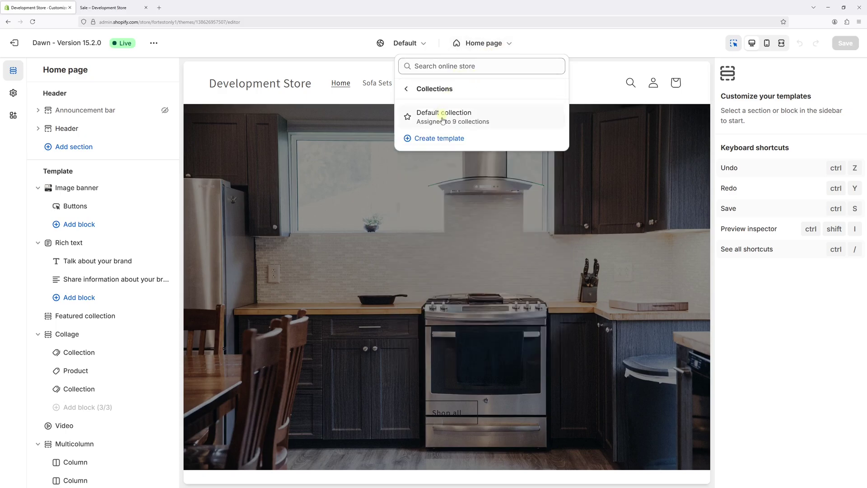
{"action": "left_click", "coordinate": [442, 137]}
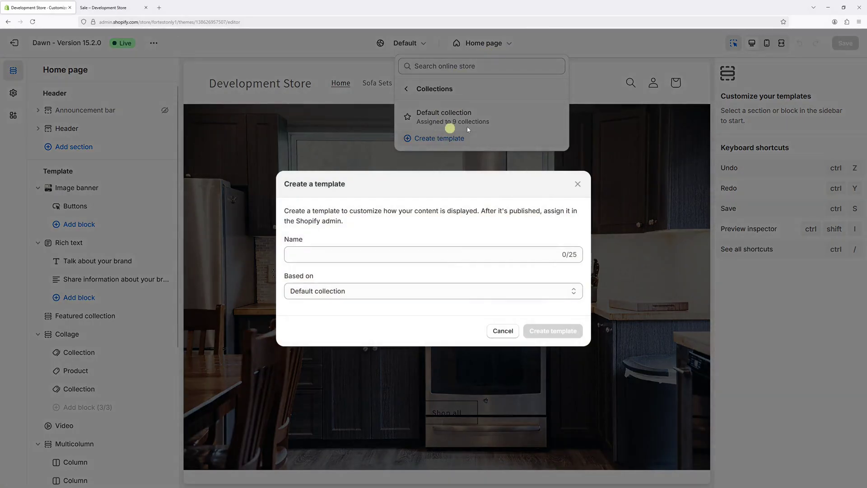
{"action": "left_click", "coordinate": [351, 248]}
{"action": "type", "text": "Sale "}
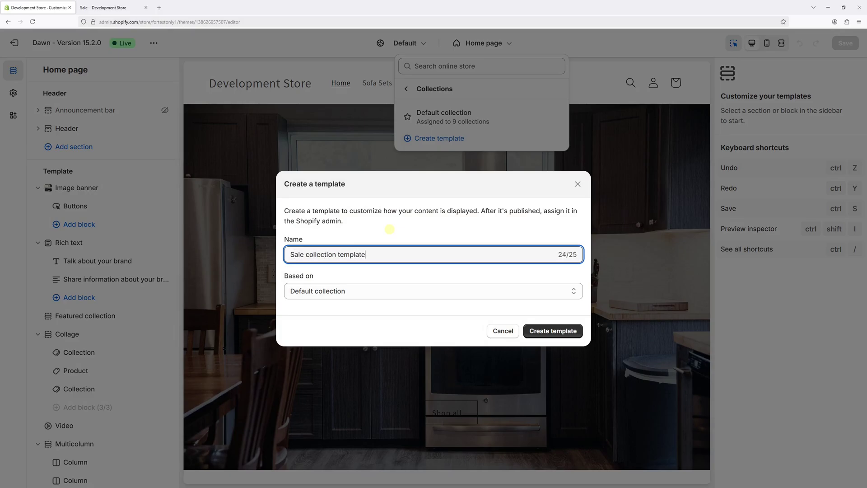
{"action": "type", "text": "collection template"}
{"action": "left_click", "coordinate": [306, 291]}
{"action": "left_click", "coordinate": [306, 291]}
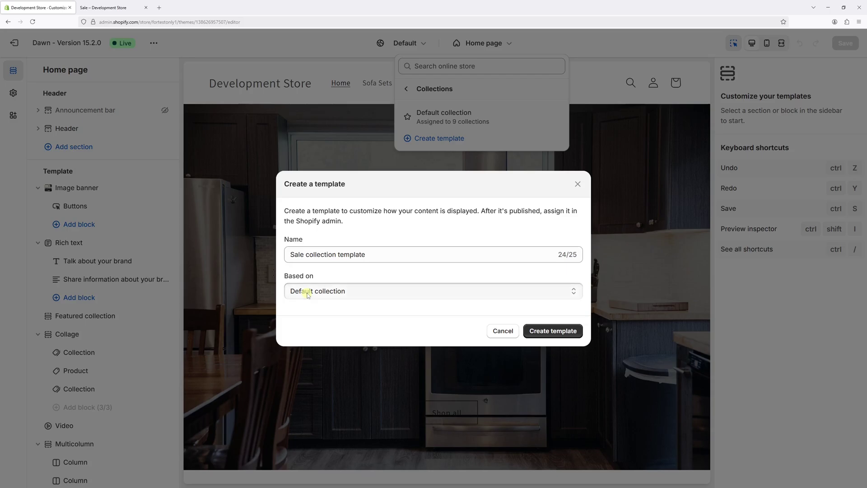
{"action": "left_click", "coordinate": [554, 330]}
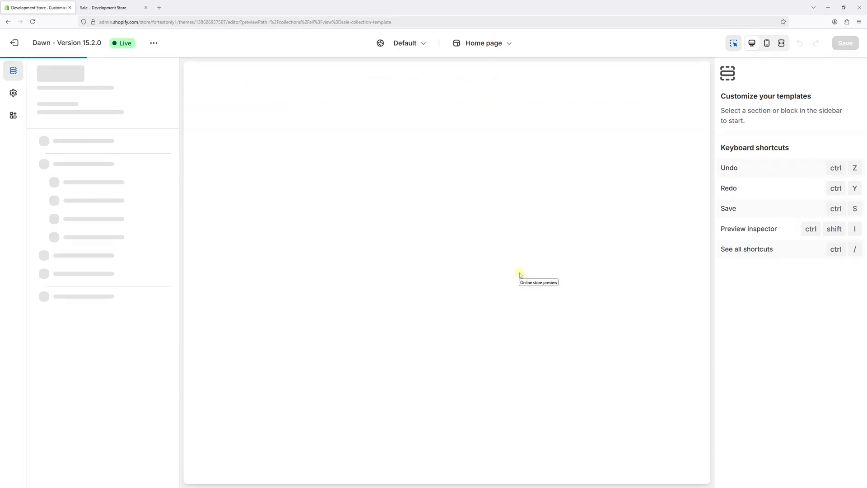
- Switch the theme editor to the sale-collection-template collection template
{"action": "left_click", "coordinate": [480, 43]}
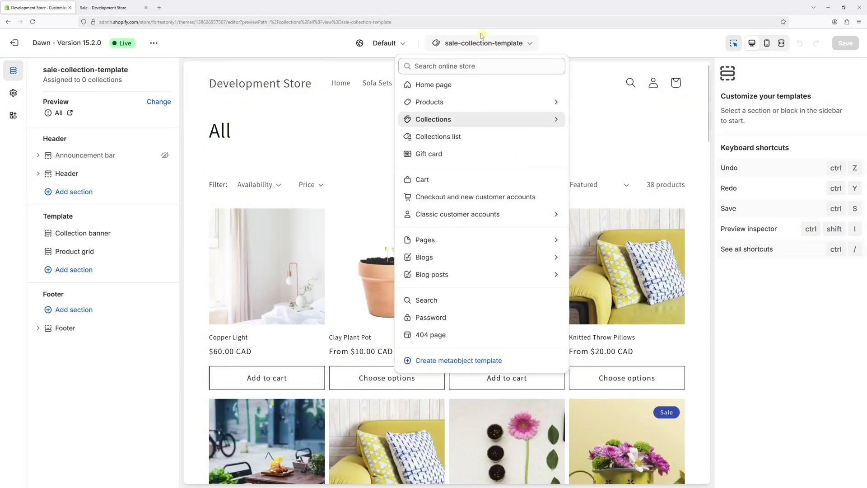
{"action": "left_click", "coordinate": [444, 117]}
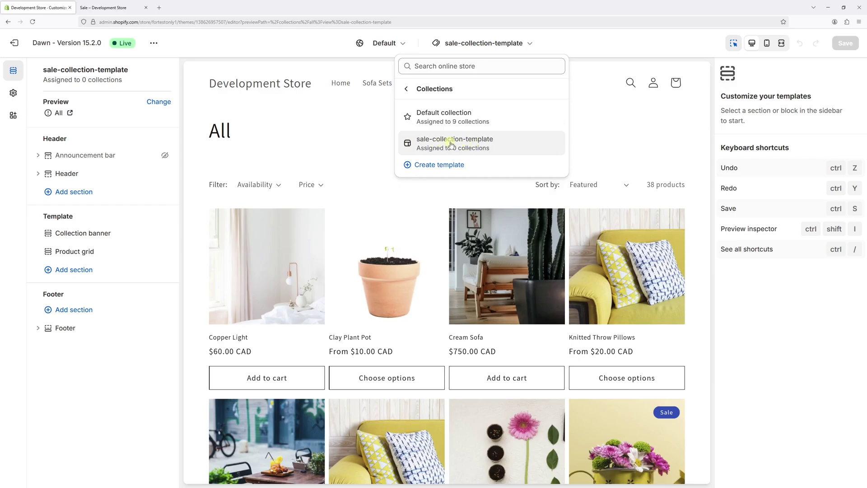
{"action": "left_click", "coordinate": [451, 144]}
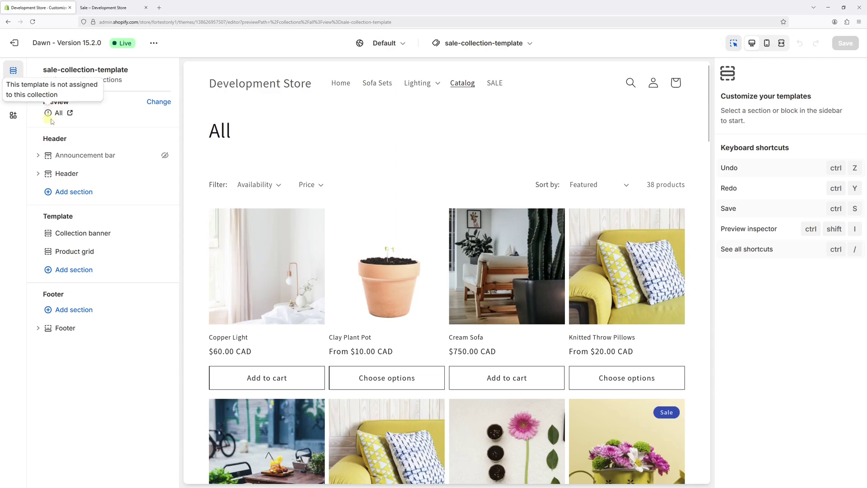
- Preview the template with the Sale collection and select its Collection banner section
{"action": "left_click", "coordinate": [159, 103]}
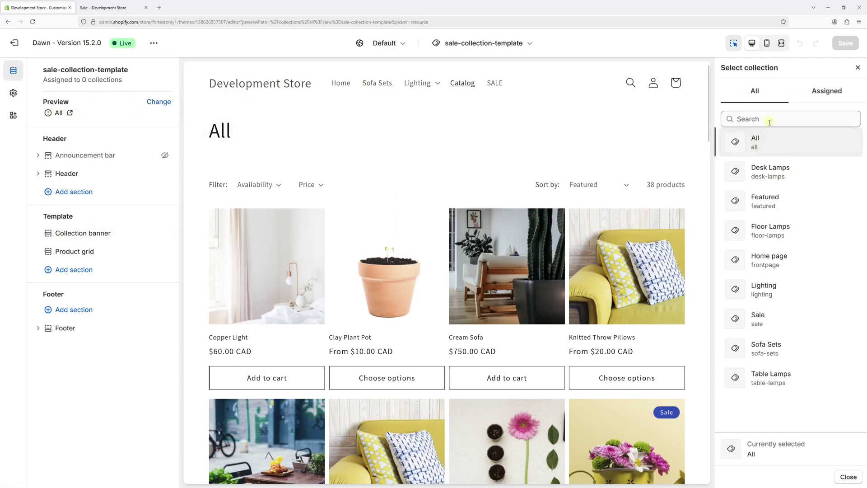
{"action": "left_click", "coordinate": [760, 316]}
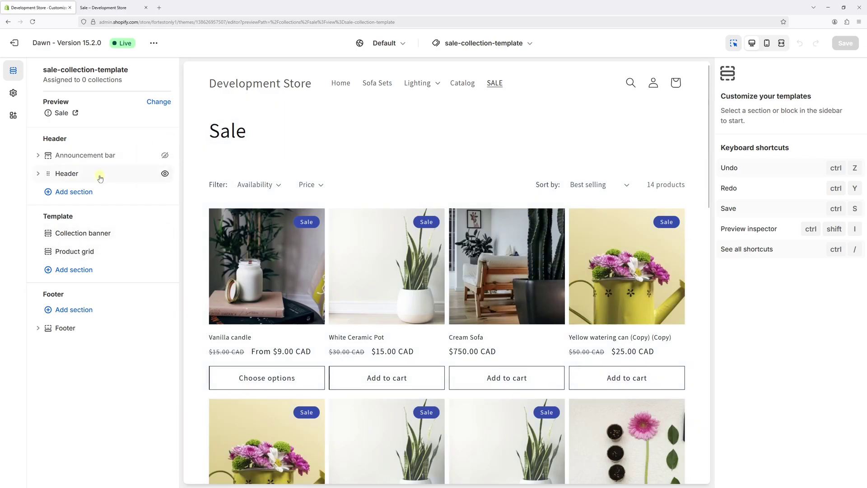
{"action": "left_click", "coordinate": [147, 230]}
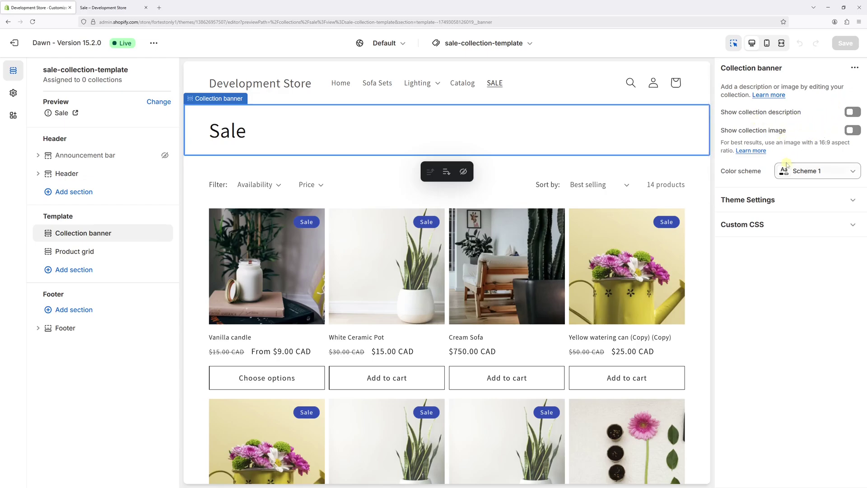
- Set the Collection banner's colour scheme to Scheme 3 to turn it red
{"action": "left_click", "coordinate": [812, 170]}
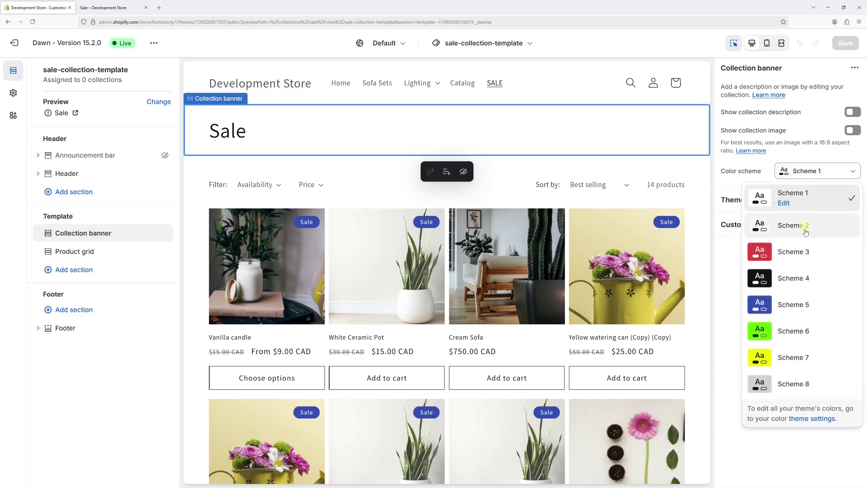
{"action": "left_click", "coordinate": [799, 253]}
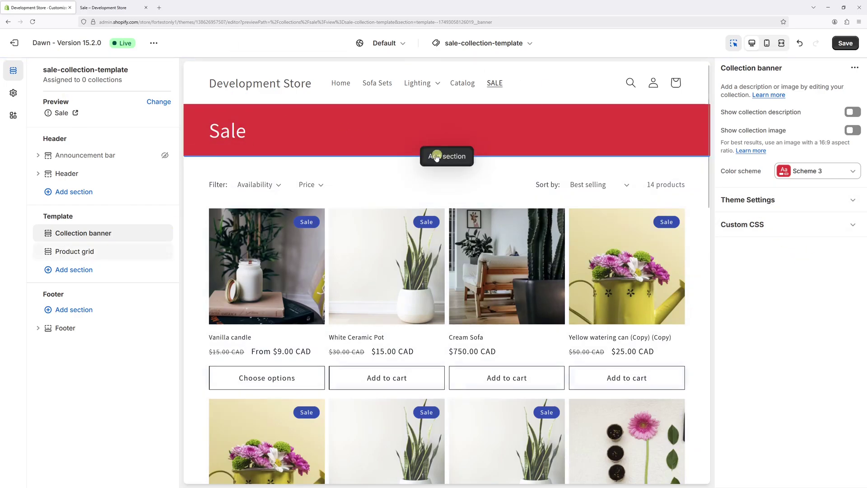
{"action": "left_click", "coordinate": [130, 230]}
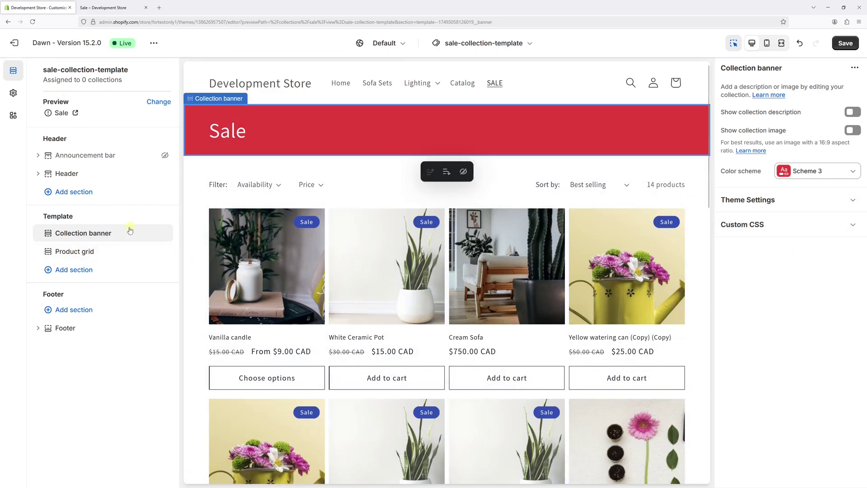
- Give the product grid 6 desktop columns and colour Scheme 2
{"action": "left_click", "coordinate": [102, 253]}
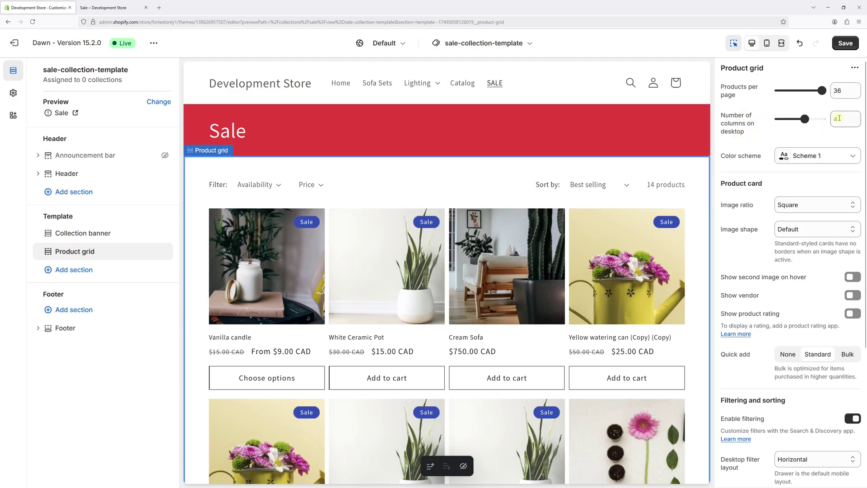
{"action": "double_click", "coordinate": [836, 120]}
{"action": "type", "text": "6"}
{"action": "left_click", "coordinate": [821, 119]}
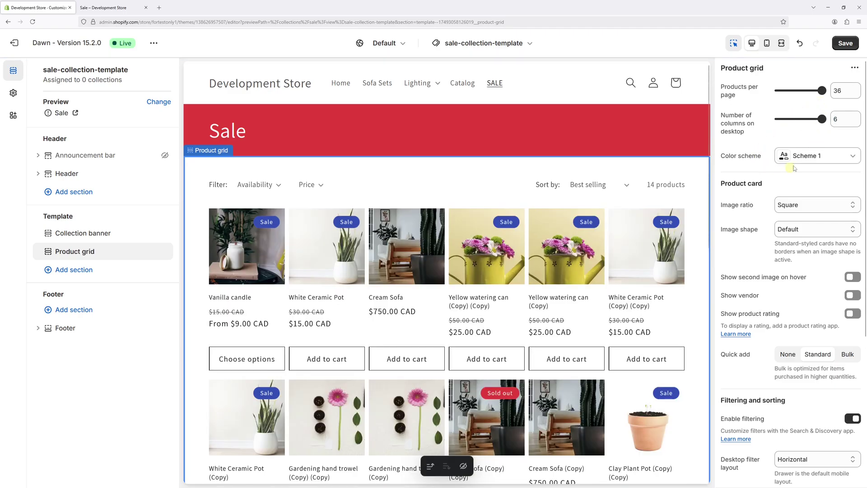
{"action": "left_click", "coordinate": [810, 155]}
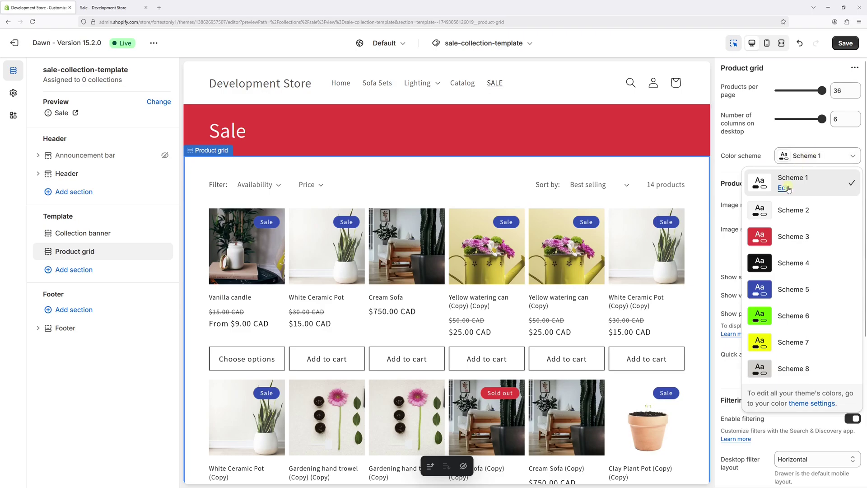
{"action": "left_click", "coordinate": [795, 210]}
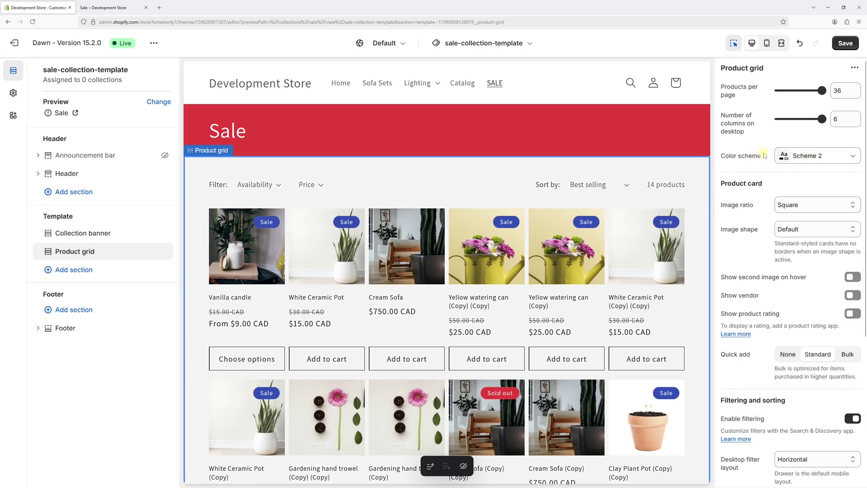
- Switch the grid's quick add to Bulk, save, and return to the Themes page
{"action": "scroll", "coordinate": [750, 158], "scroll_direction": "down", "scroll_amount": 2}
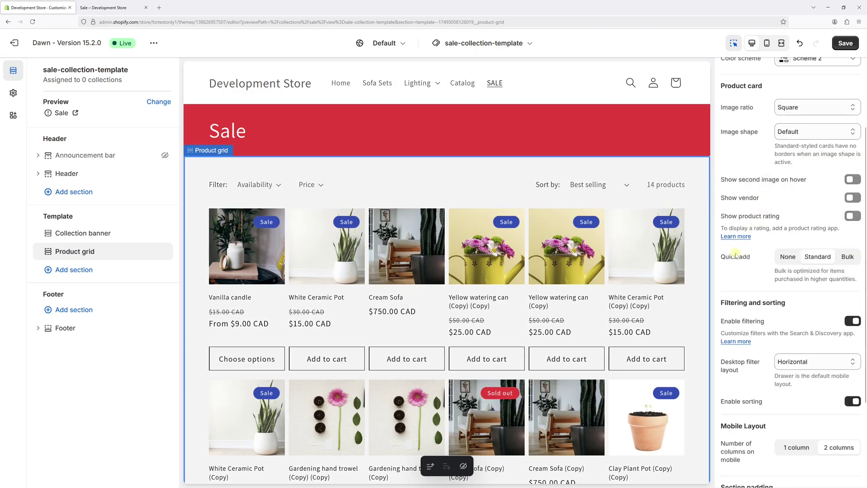
{"action": "left_click", "coordinate": [841, 259]}
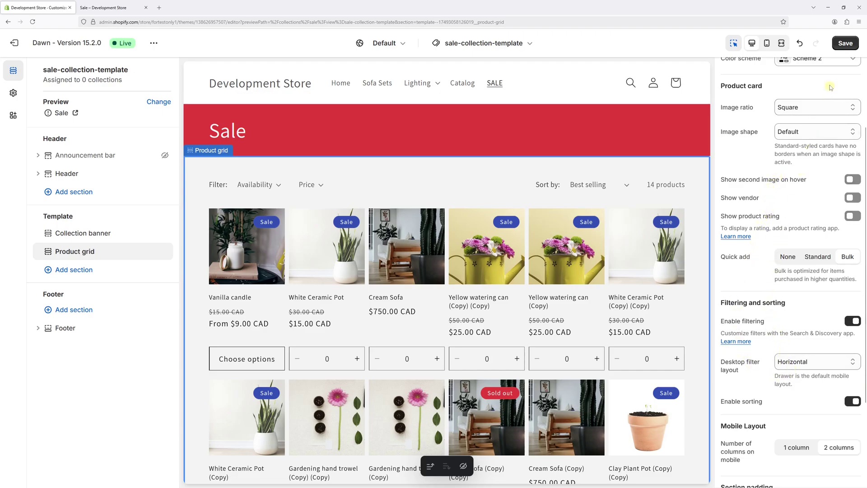
{"action": "left_click", "coordinate": [845, 43]}
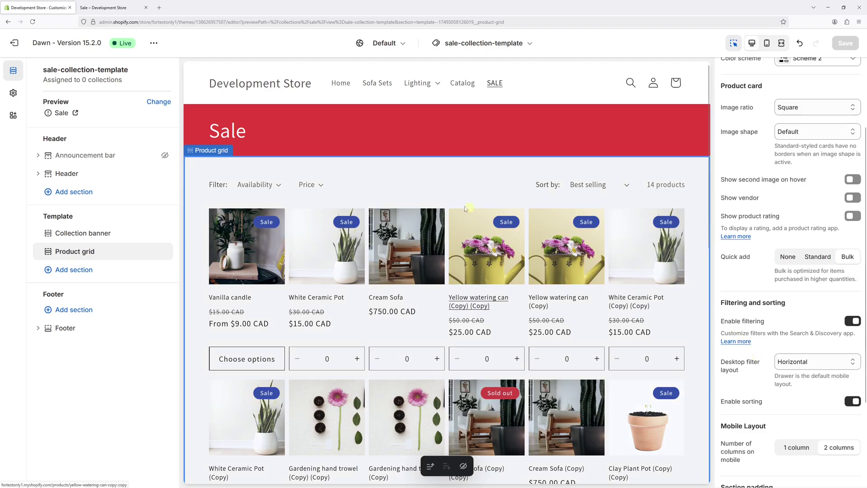
{"action": "left_click", "coordinate": [15, 43]}
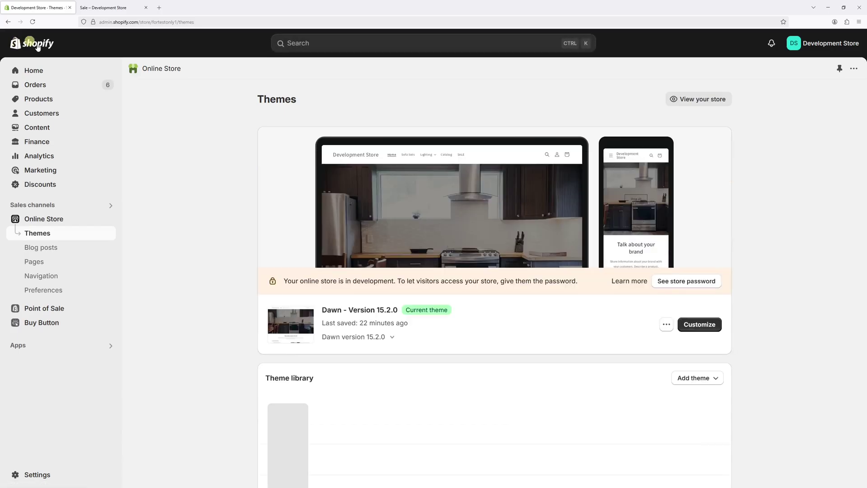
- Assign sale-collection-template as the Sale collection's theme template and save it
{"action": "left_click", "coordinate": [45, 99]}
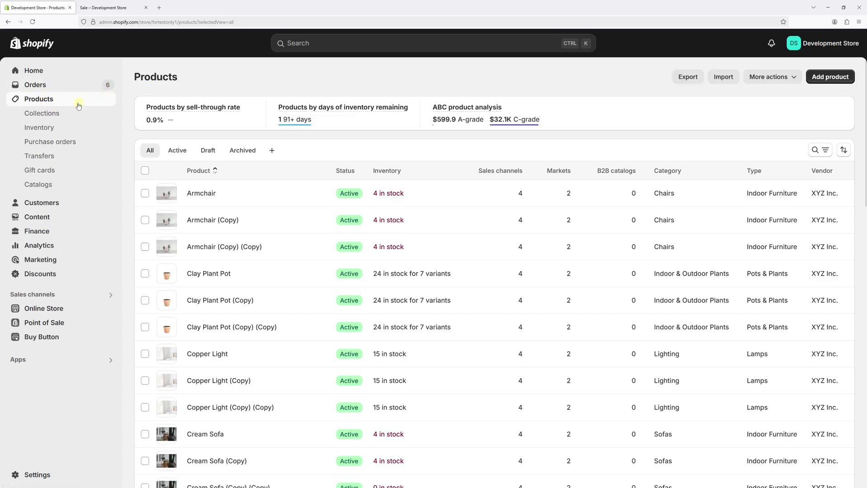
{"action": "left_click", "coordinate": [56, 113]}
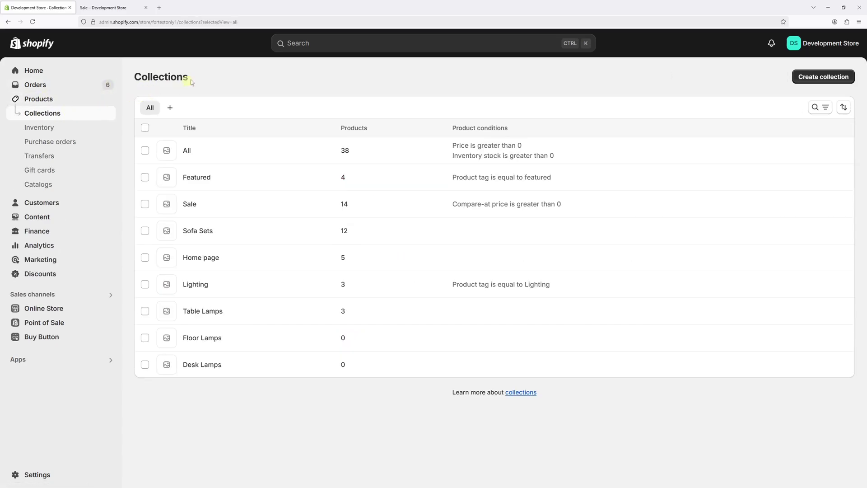
{"action": "left_click", "coordinate": [187, 206]}
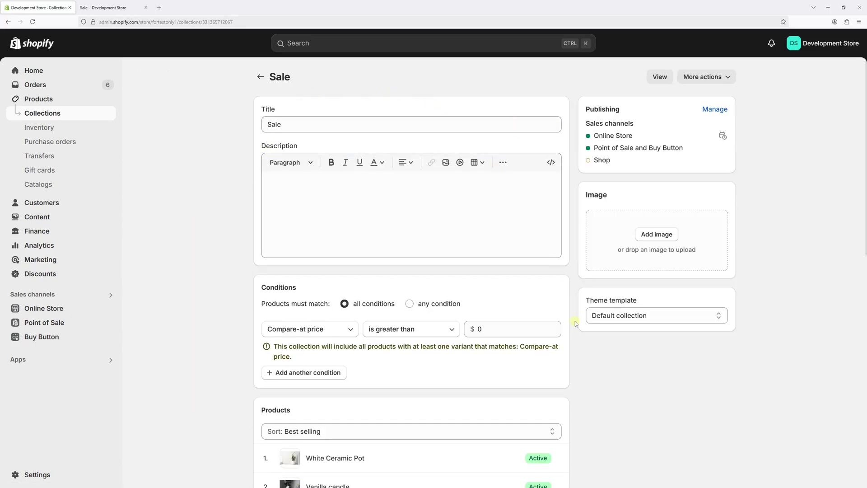
{"action": "left_click", "coordinate": [711, 319]}
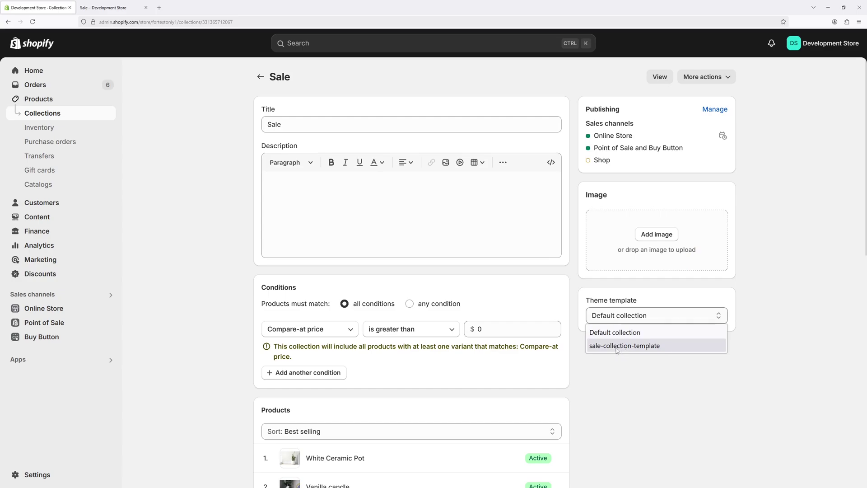
{"action": "left_click", "coordinate": [646, 346]}
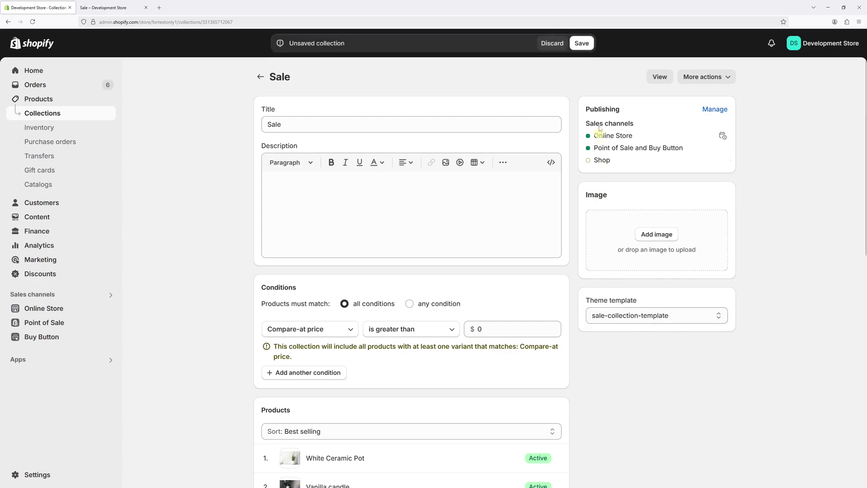
{"action": "left_click", "coordinate": [581, 43]}
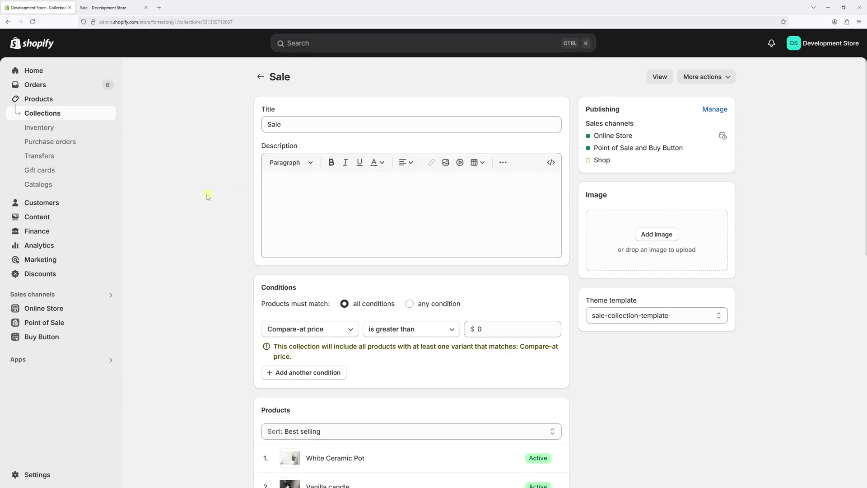
- Reload the storefront Sale page to see the new template, comparing it with Catalog
{"action": "left_click", "coordinate": [112, 9]}
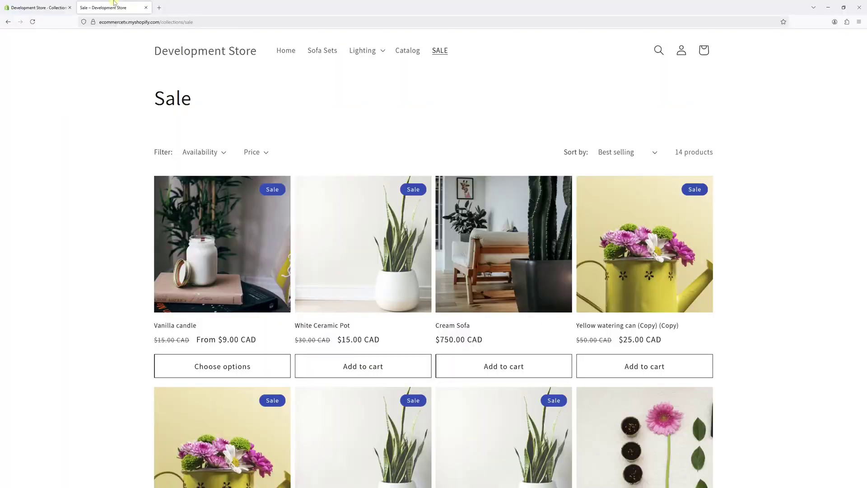
{"action": "left_click", "coordinate": [227, 21]}
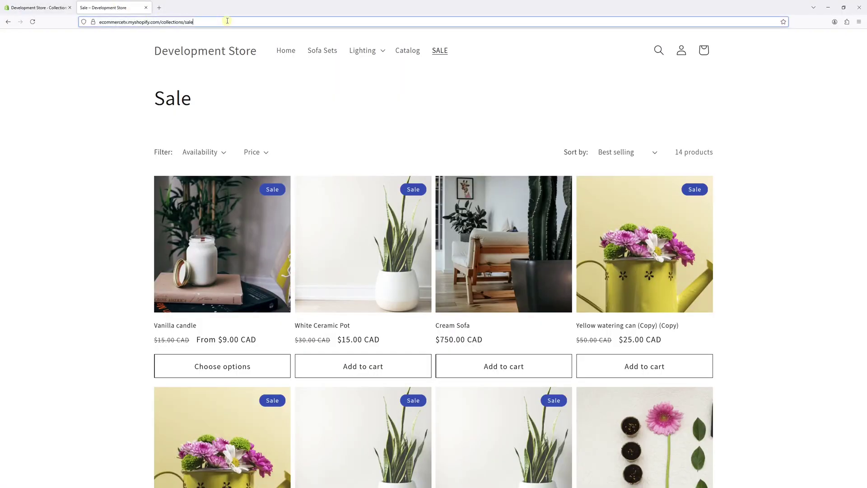
{"action": "key", "text": "Return"}
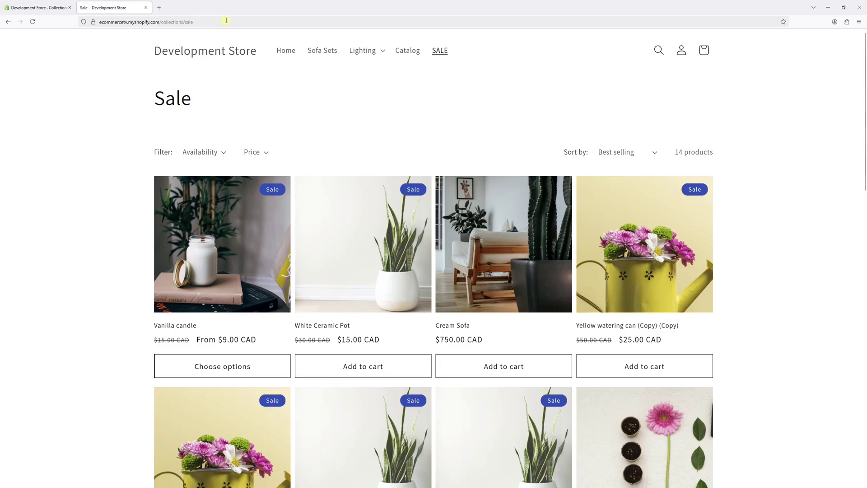
{"action": "left_click", "coordinate": [227, 20]}
{"action": "key", "text": "Return"}
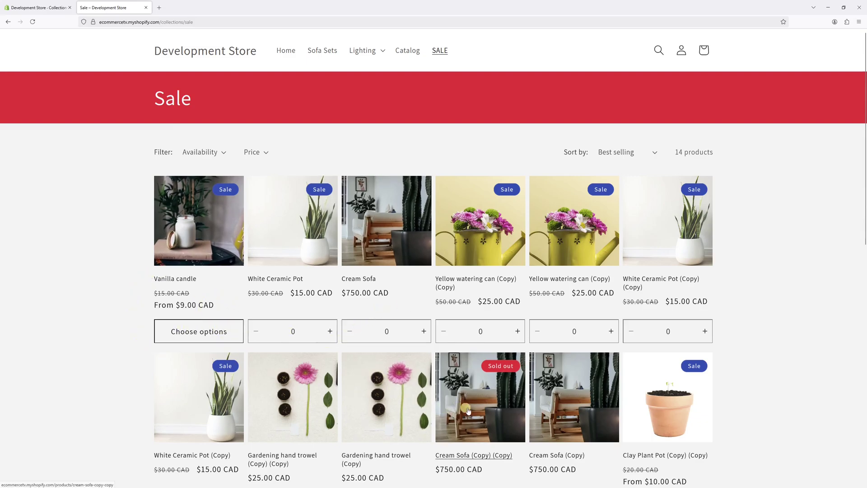
{"action": "left_click", "coordinate": [412, 51]}
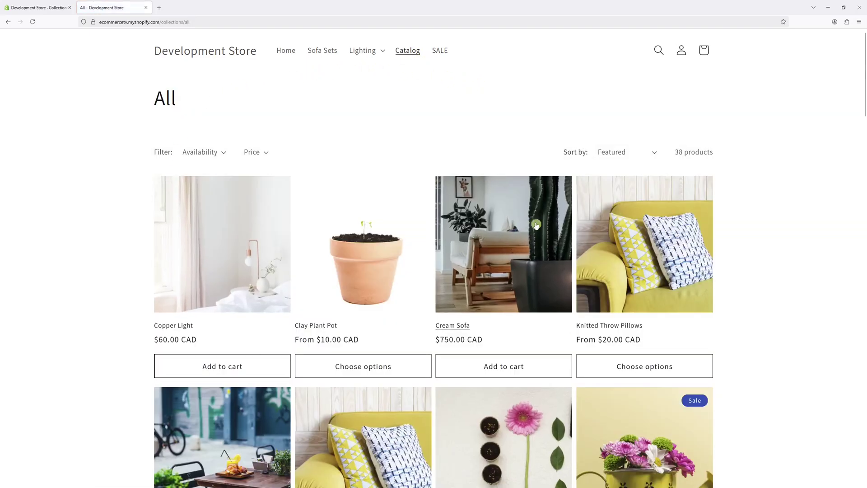
{"action": "left_click", "coordinate": [441, 52]}
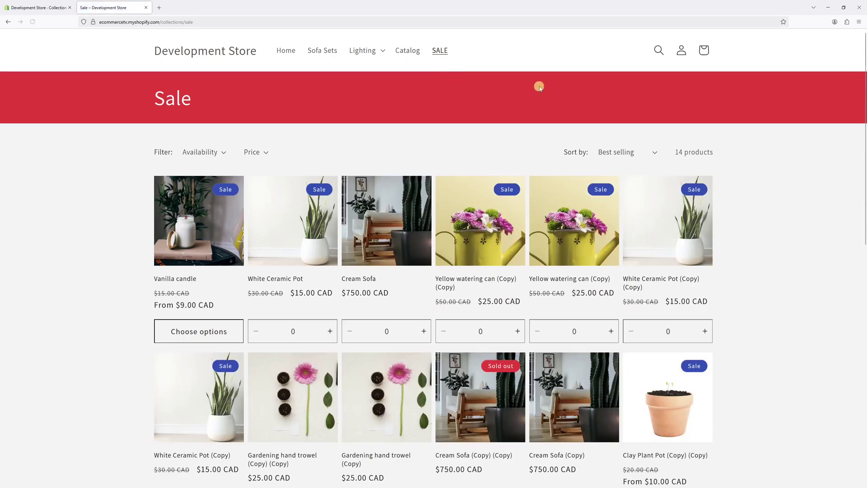